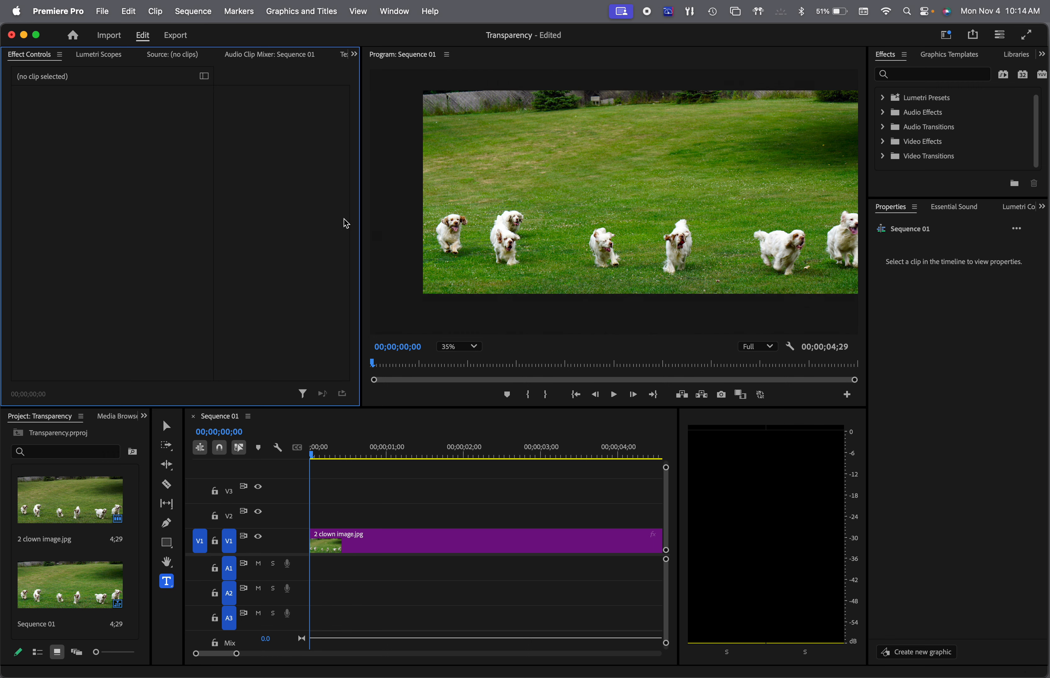
# Widen the program monitor and the timeline, and draw a text box across the grass above the dogs
pyautogui.moveTo(362, 222); pyautogui.dragTo(294, 220)
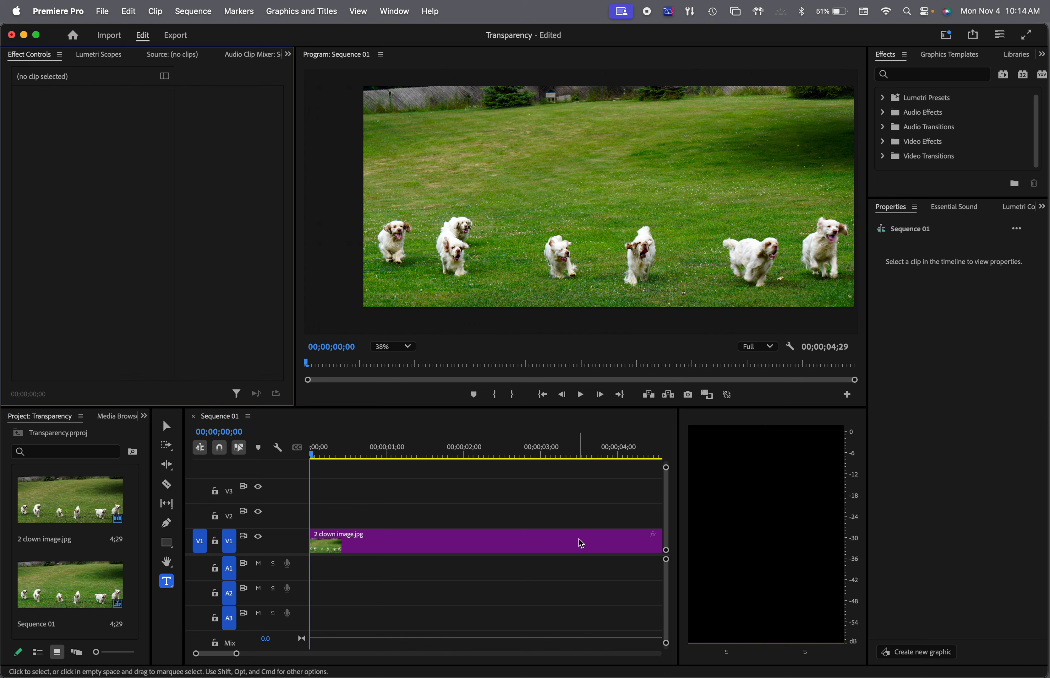
pyautogui.moveTo(681, 505); pyautogui.dragTo(819, 497)
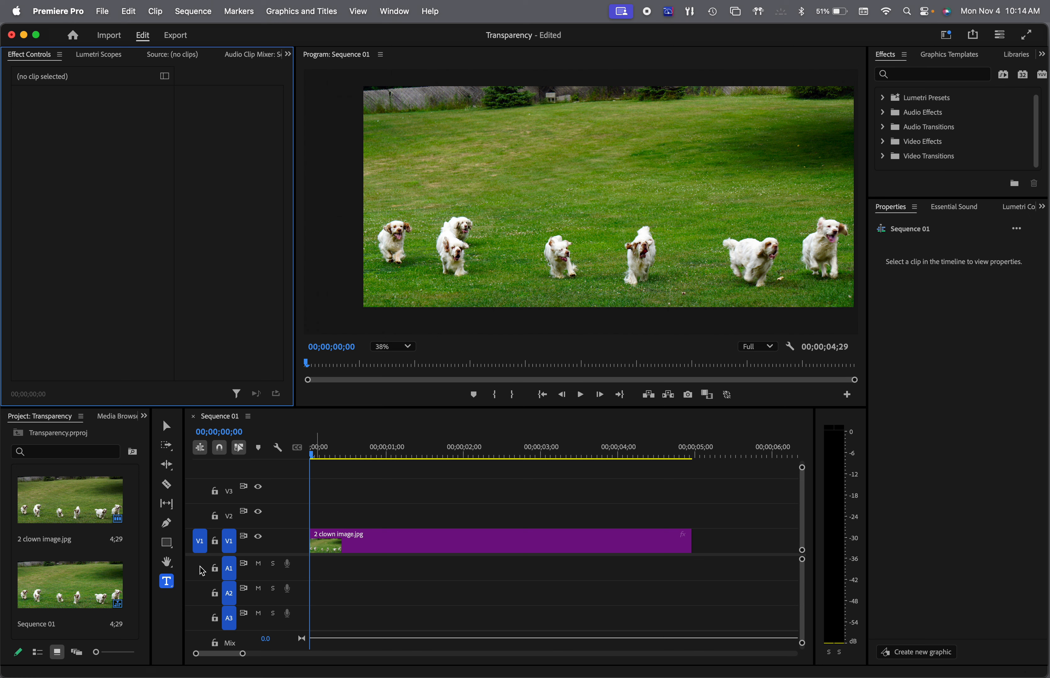
pyautogui.click(166, 583)
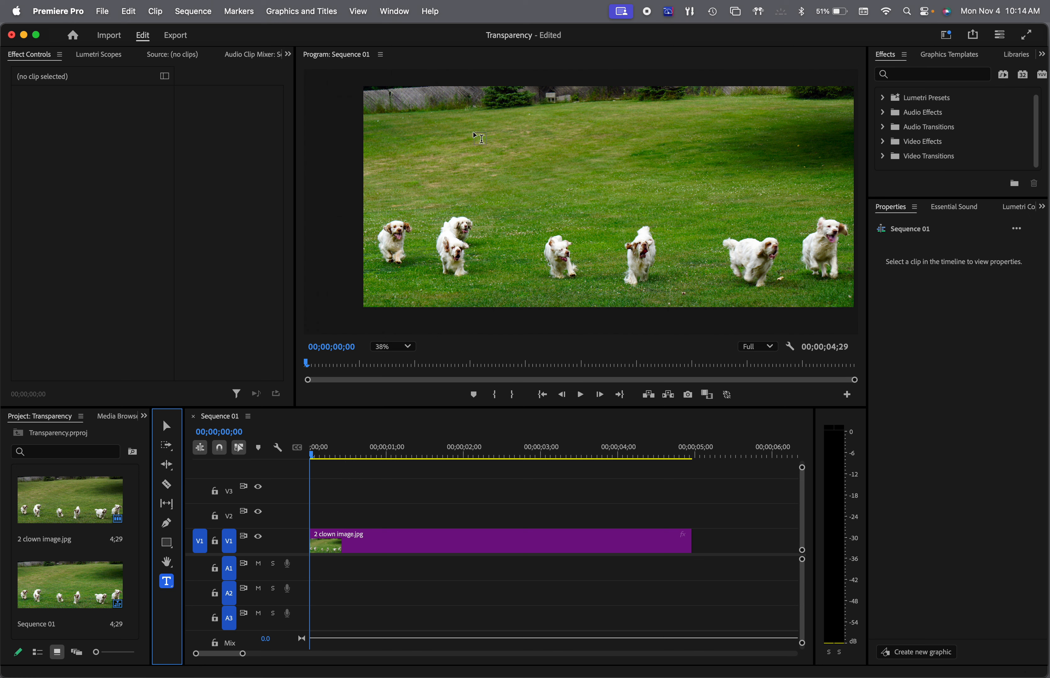
pyautogui.moveTo(437, 126); pyautogui.dragTo(780, 198)
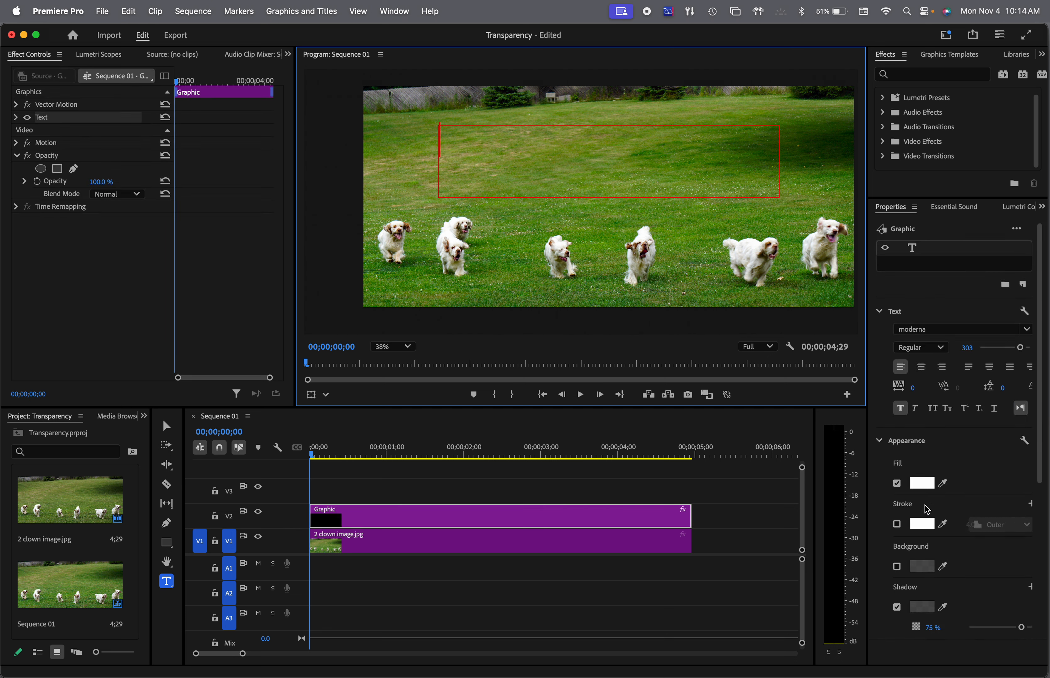
# Enter LOVING CLUMBERS as the title text in the new text box
pyautogui.scroll(-5, 926, 510)
pyautogui.scroll(-1, 924, 505)
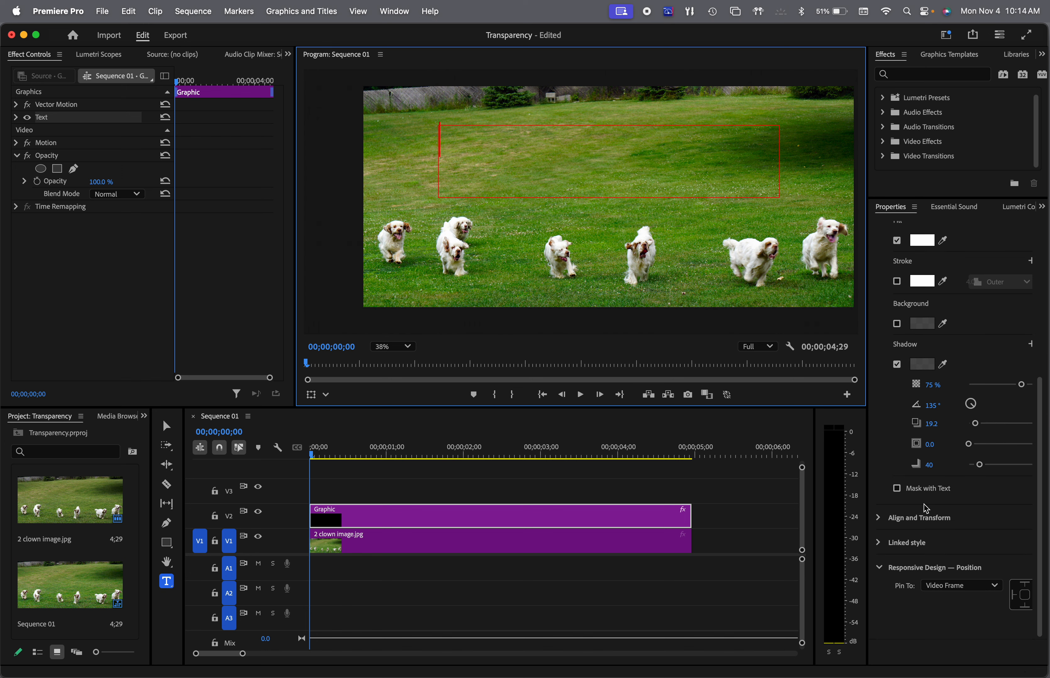
pyautogui.scroll(1, 925, 504)
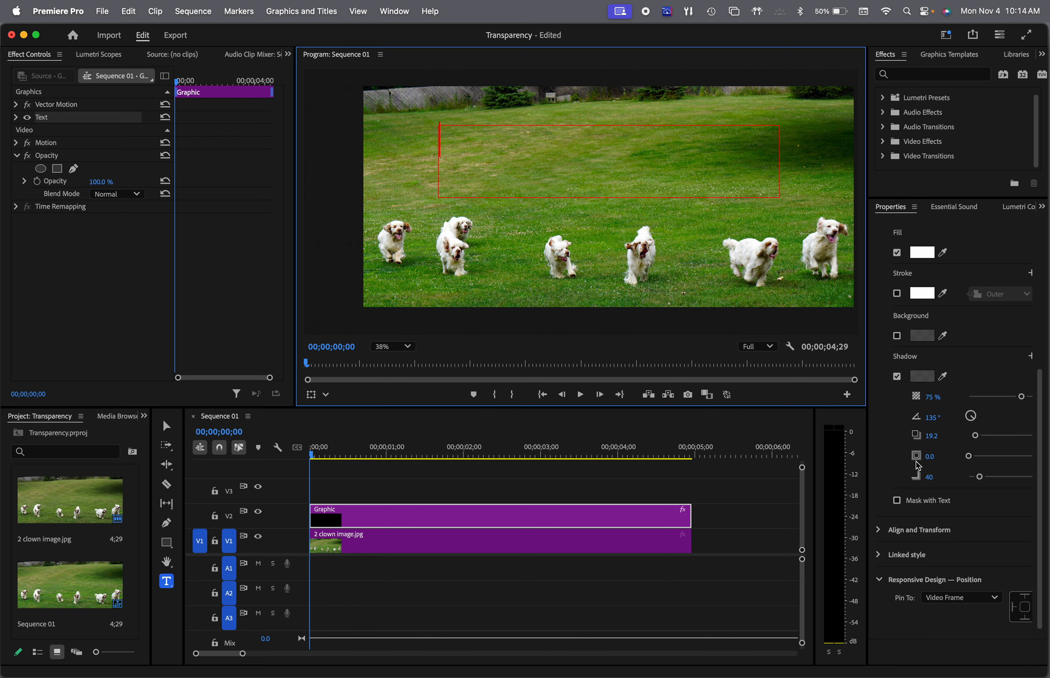
pyautogui.scroll(12, 915, 461)
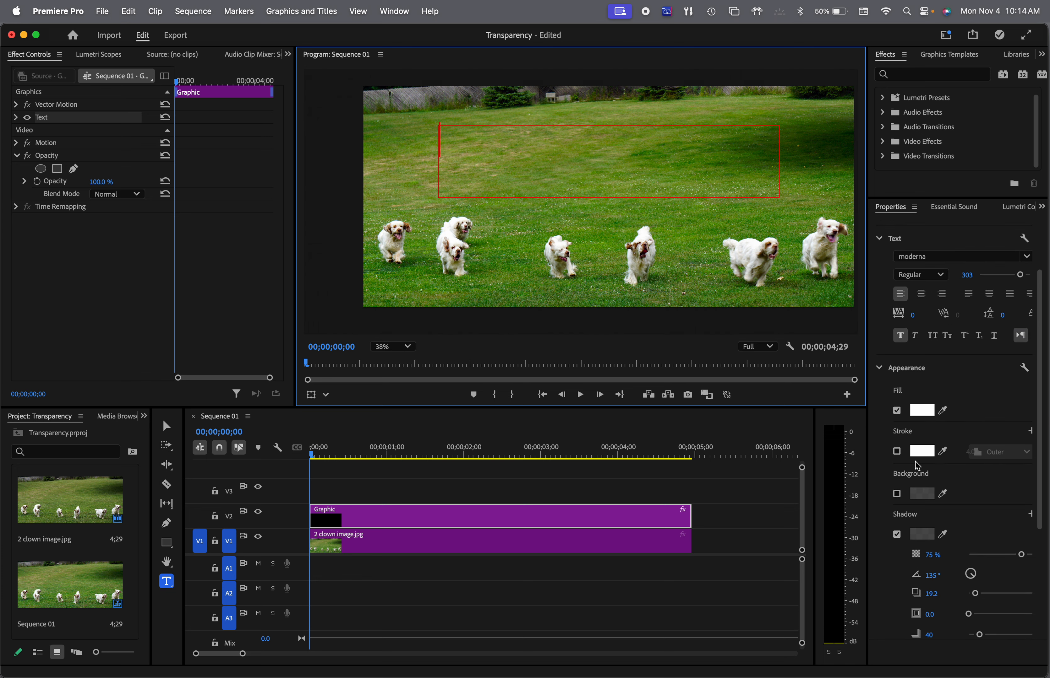
pyautogui.scroll(3, 915, 462)
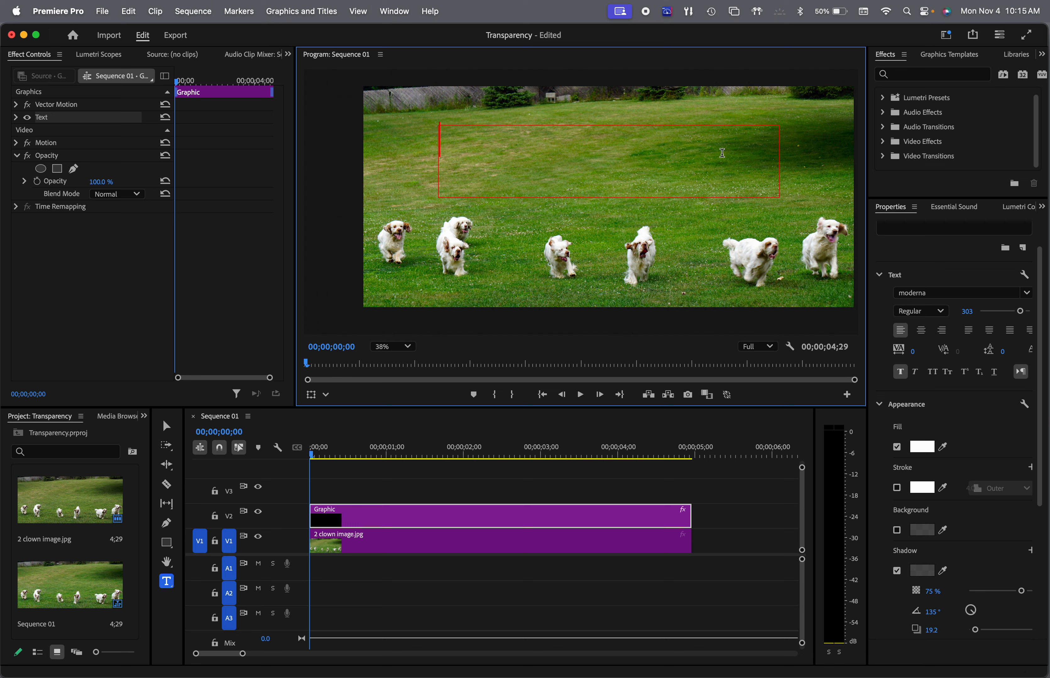
pyautogui.write('LOVING')
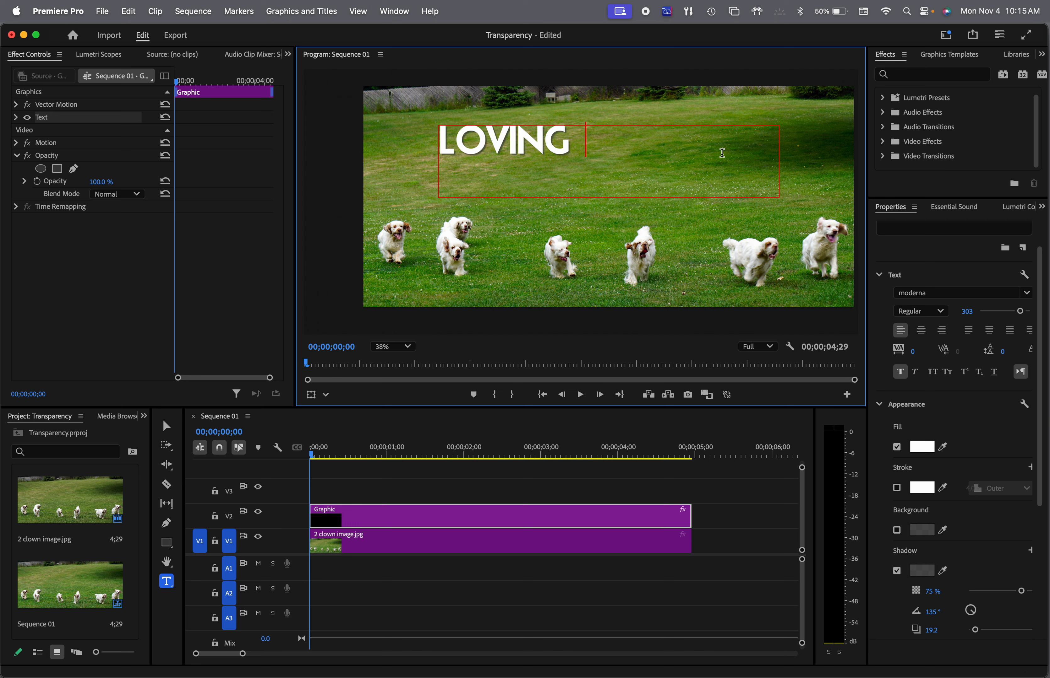
pyautogui.write(' CLU')
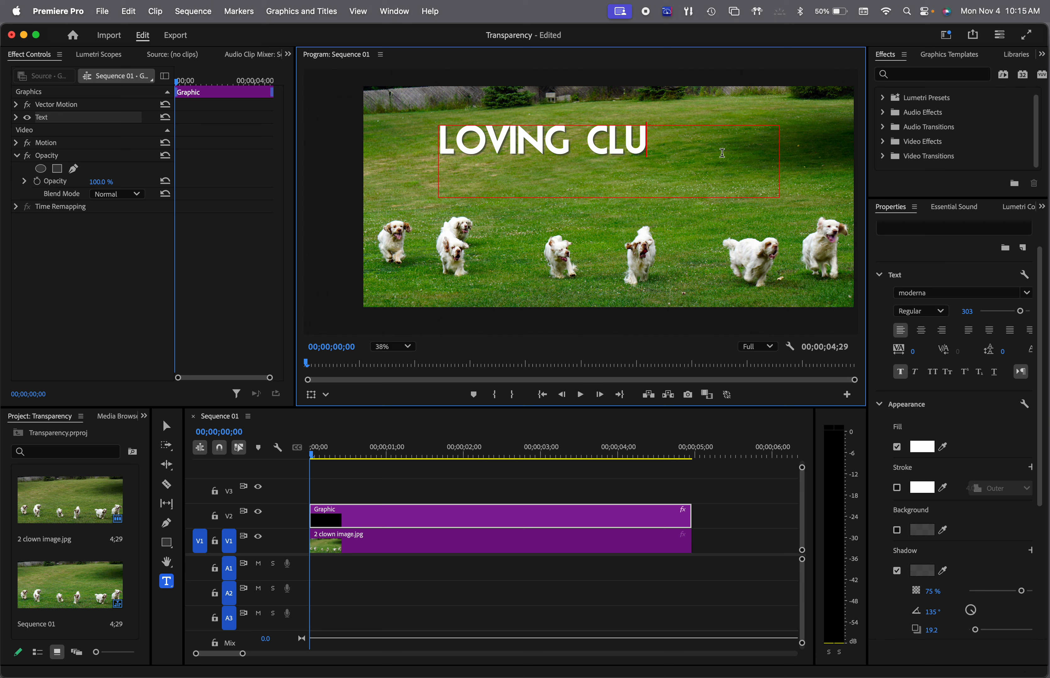
pyautogui.write('MBERS')
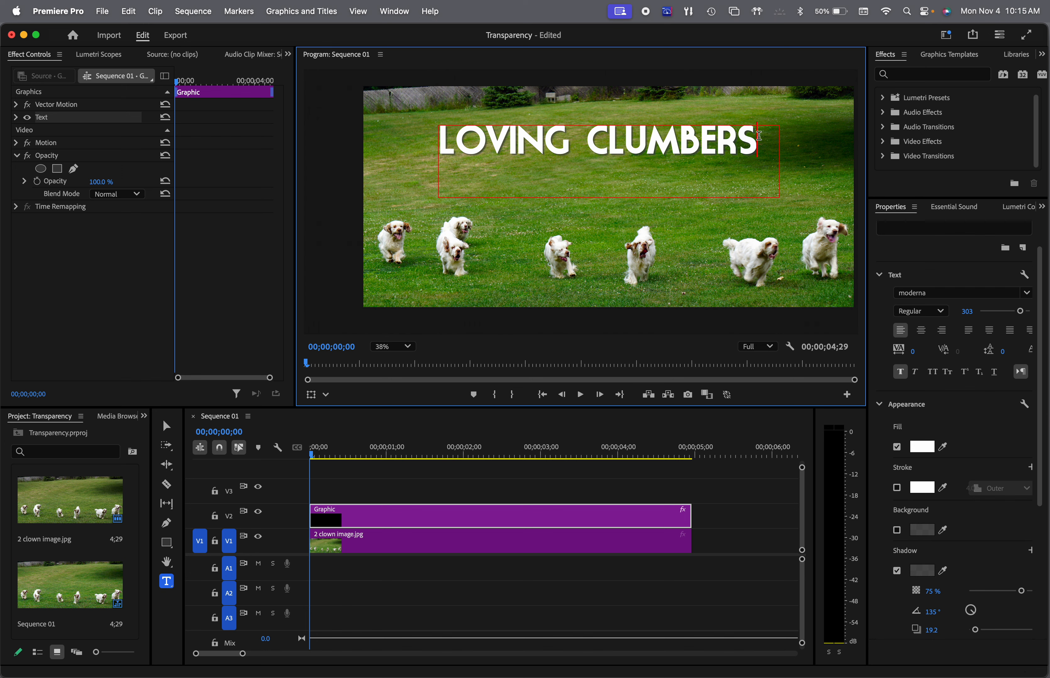
# Center the LOVING CLUMBERS text horizontally and vertically in its box and set its font size to 291
pyautogui.moveTo(759, 136); pyautogui.dragTo(438, 148)
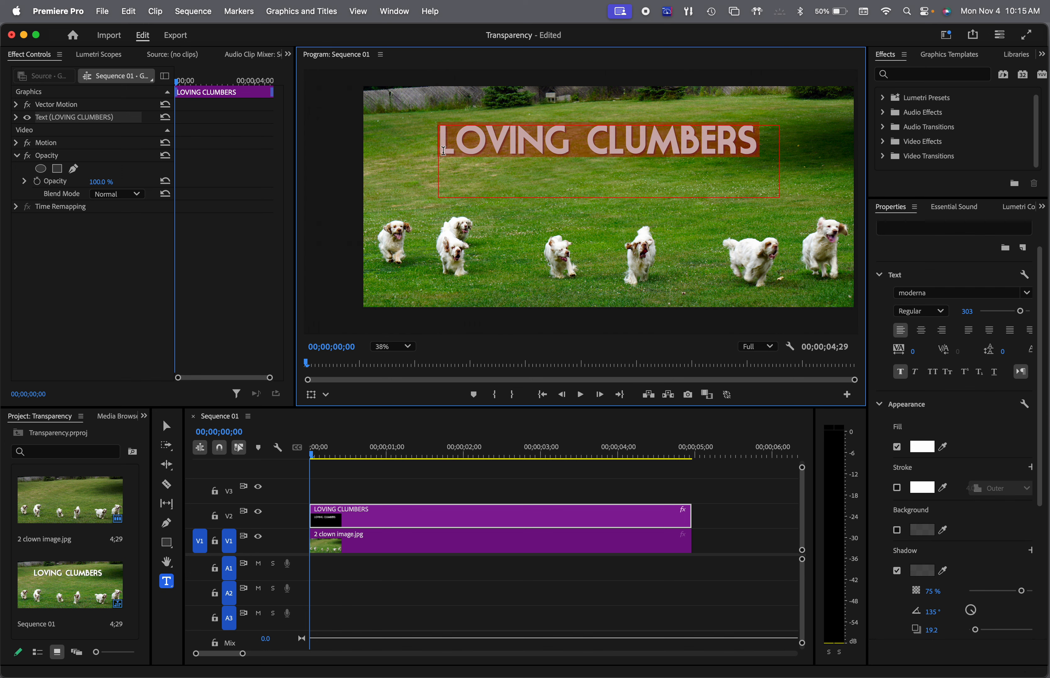
pyautogui.click(921, 331)
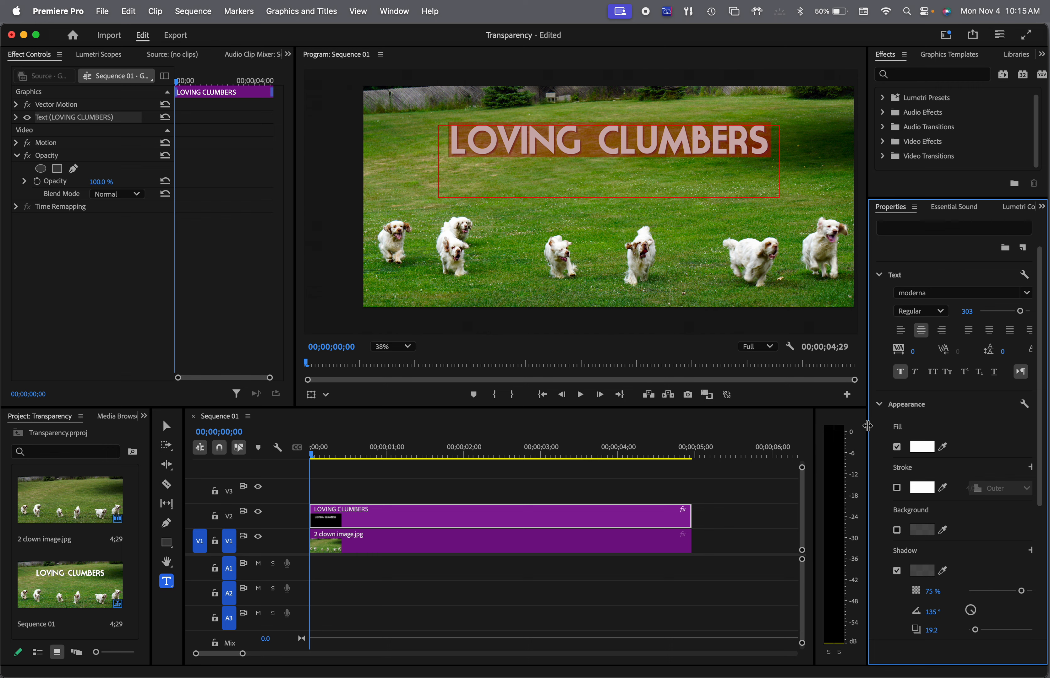
pyautogui.moveTo(867, 426); pyautogui.dragTo(732, 426)
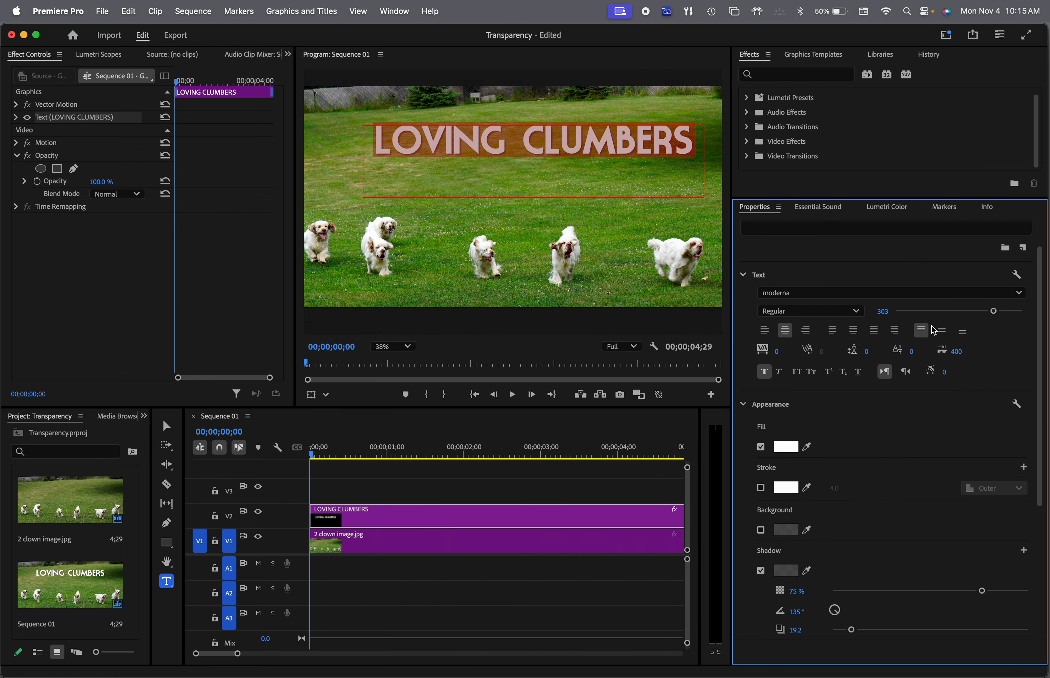
pyautogui.click(942, 330)
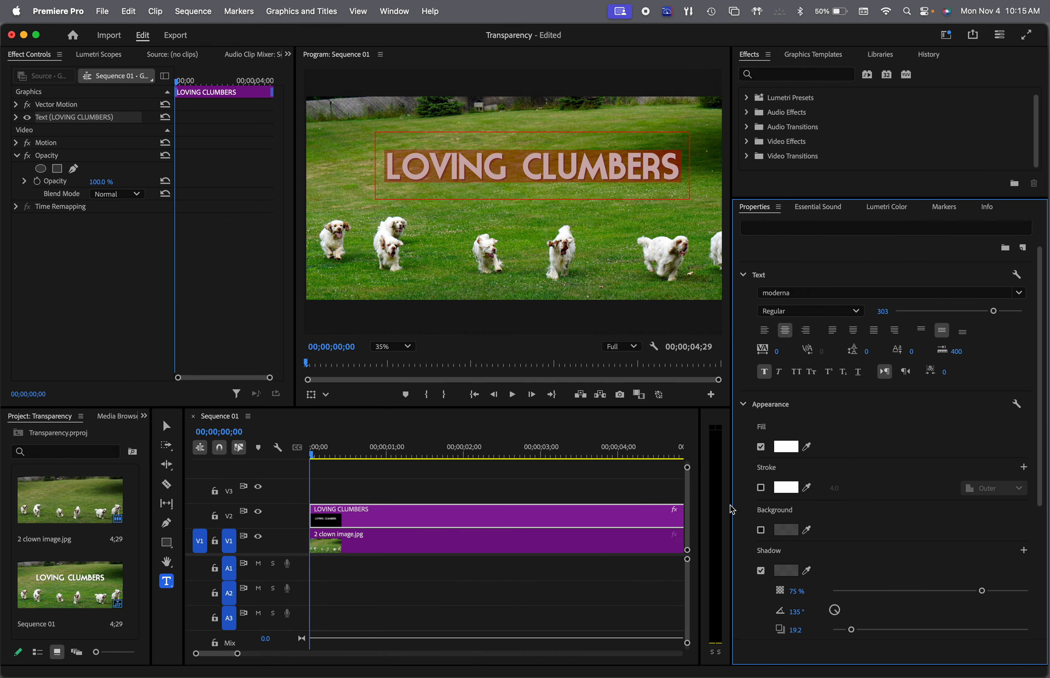
pyautogui.moveTo(732, 505); pyautogui.dragTo(870, 503)
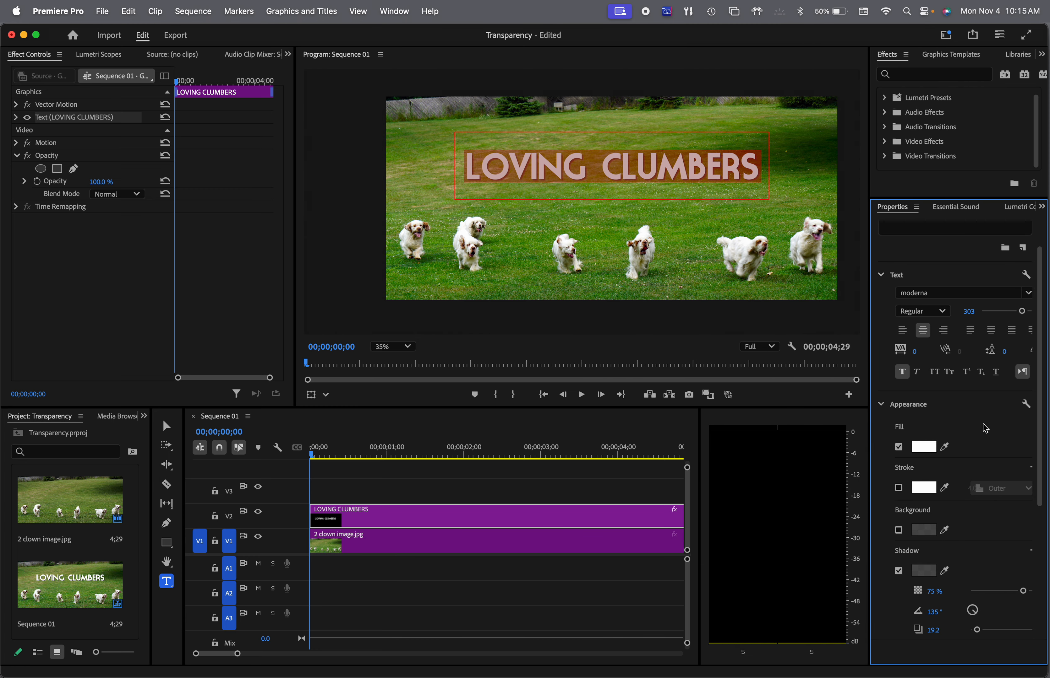
pyautogui.moveTo(1025, 316)
pyautogui.mouseDown()
pyautogui.moveTo(1004, 316)
pyautogui.moveTo(1020, 316)
pyautogui.mouseUp()
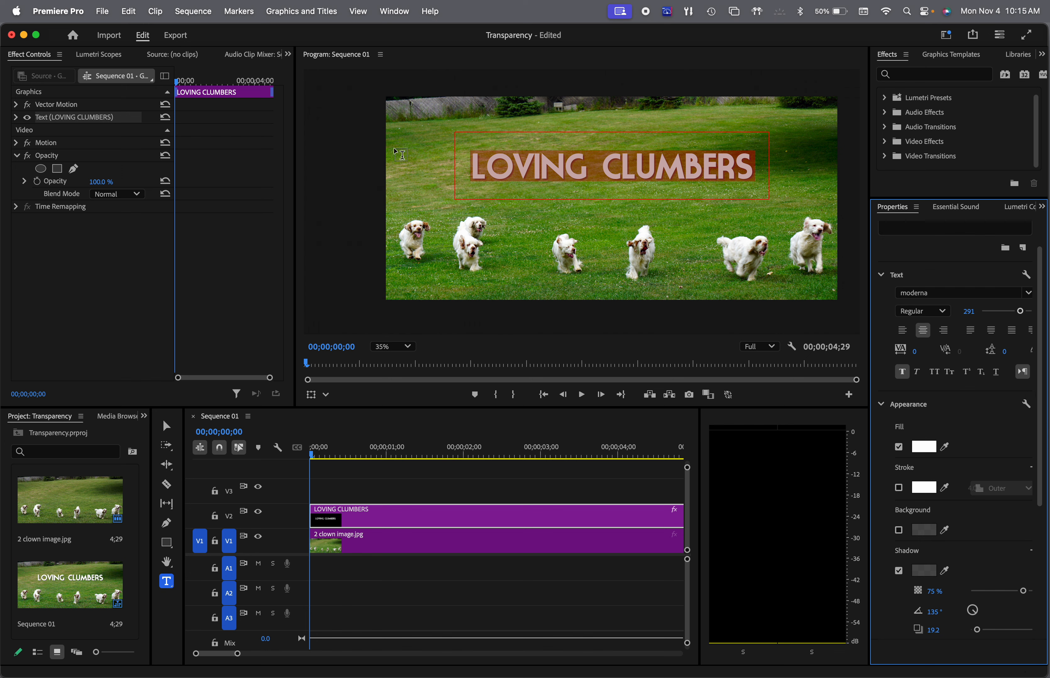
pyautogui.click(288, 55)
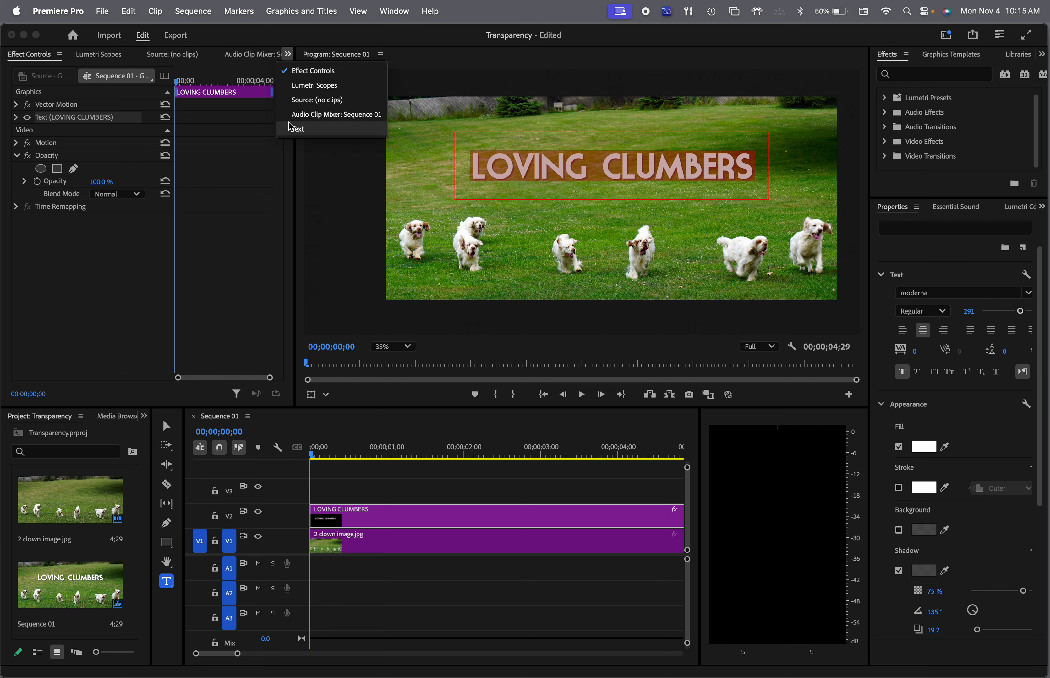
pyautogui.click(295, 130)
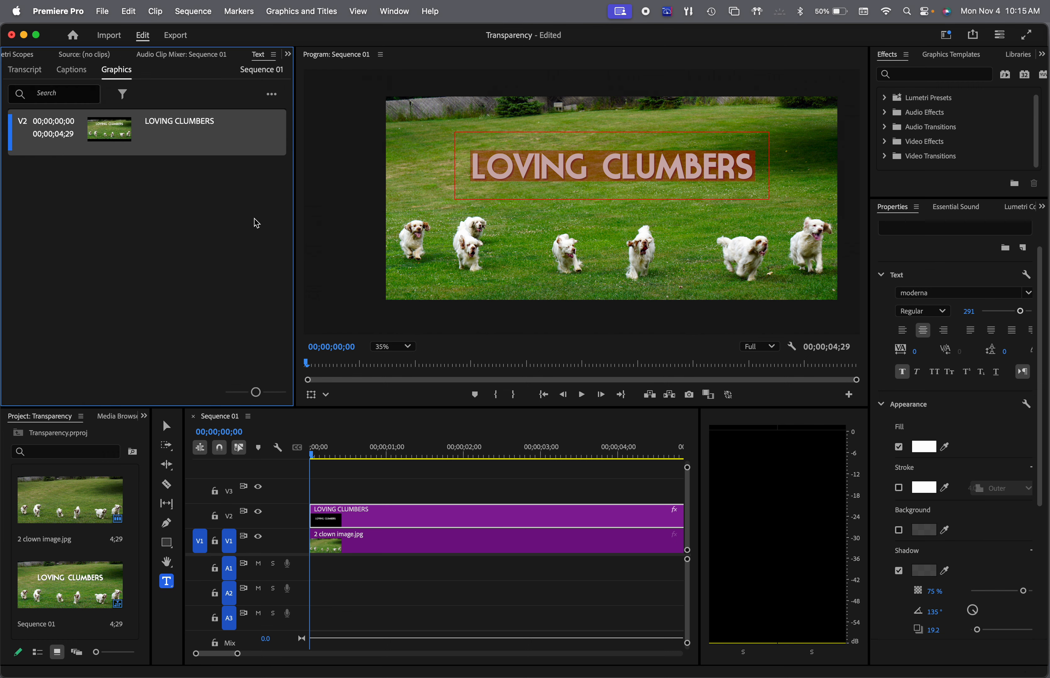
pyautogui.click(288, 55)
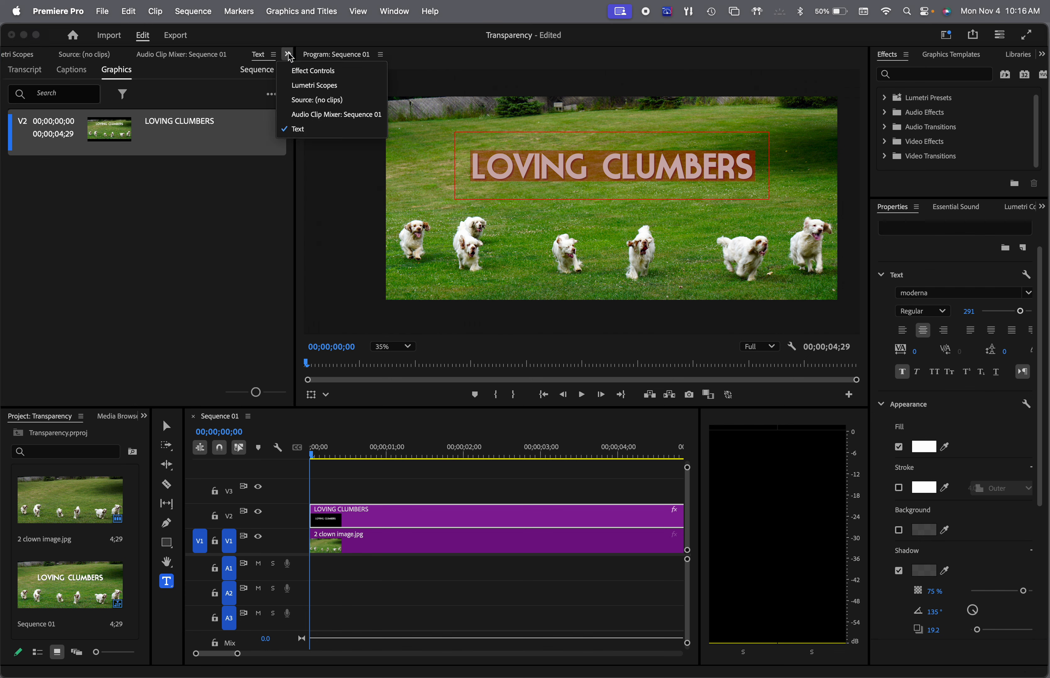
pyautogui.click(293, 73)
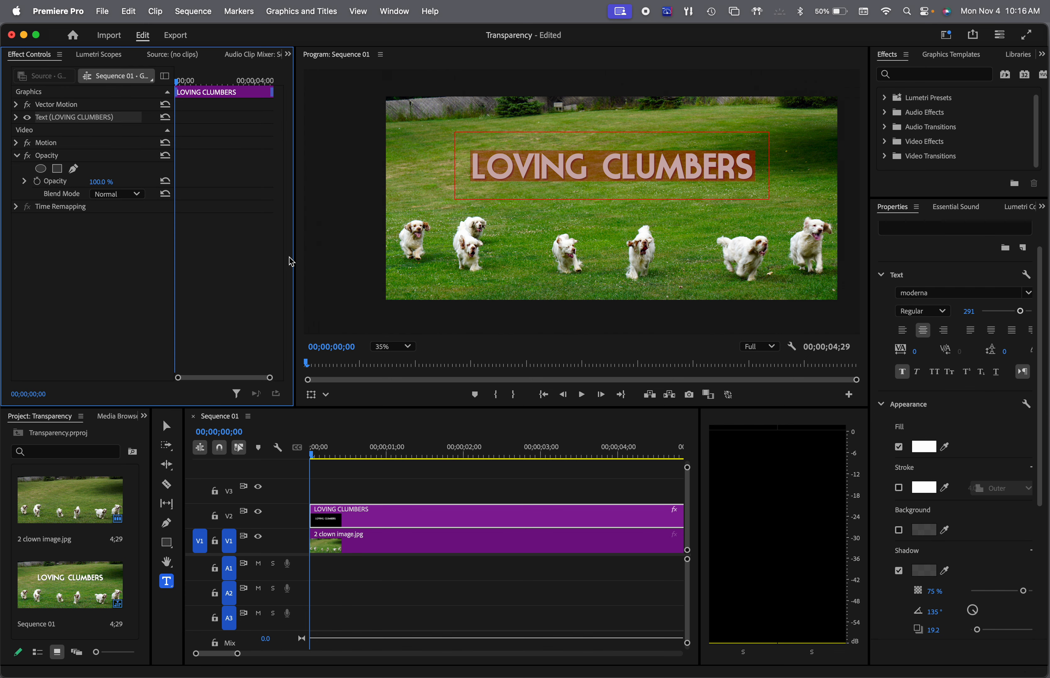
# Set the title clip's opacity to 0% and turn on opacity keyframing at 00;00;00;00
pyautogui.click(16, 156)
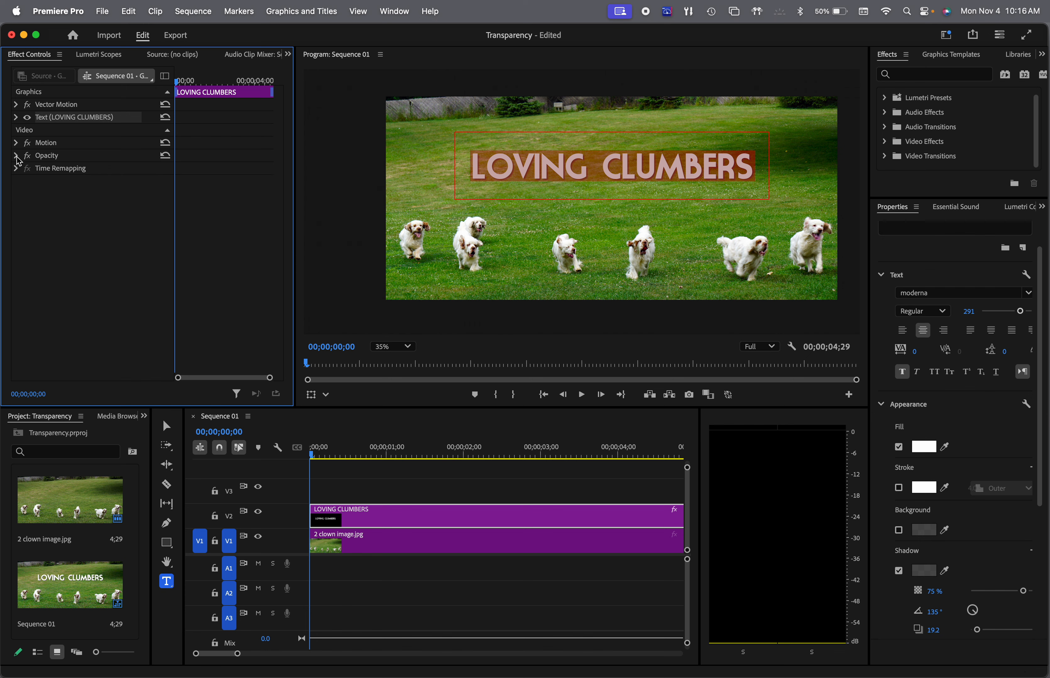
pyautogui.click(16, 156)
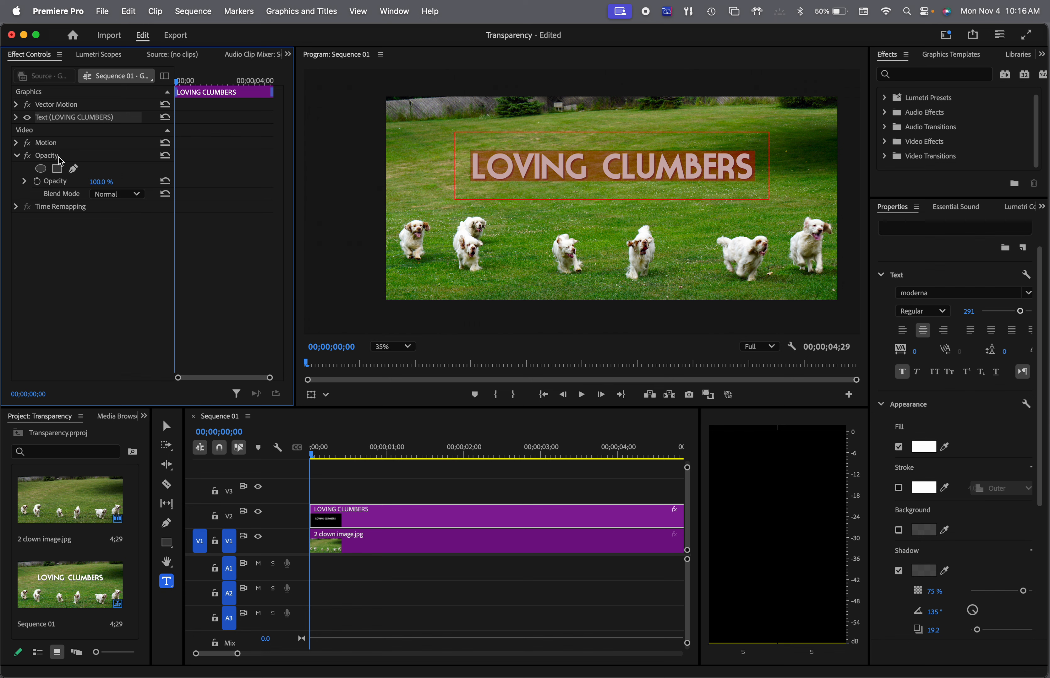
pyautogui.click(25, 181)
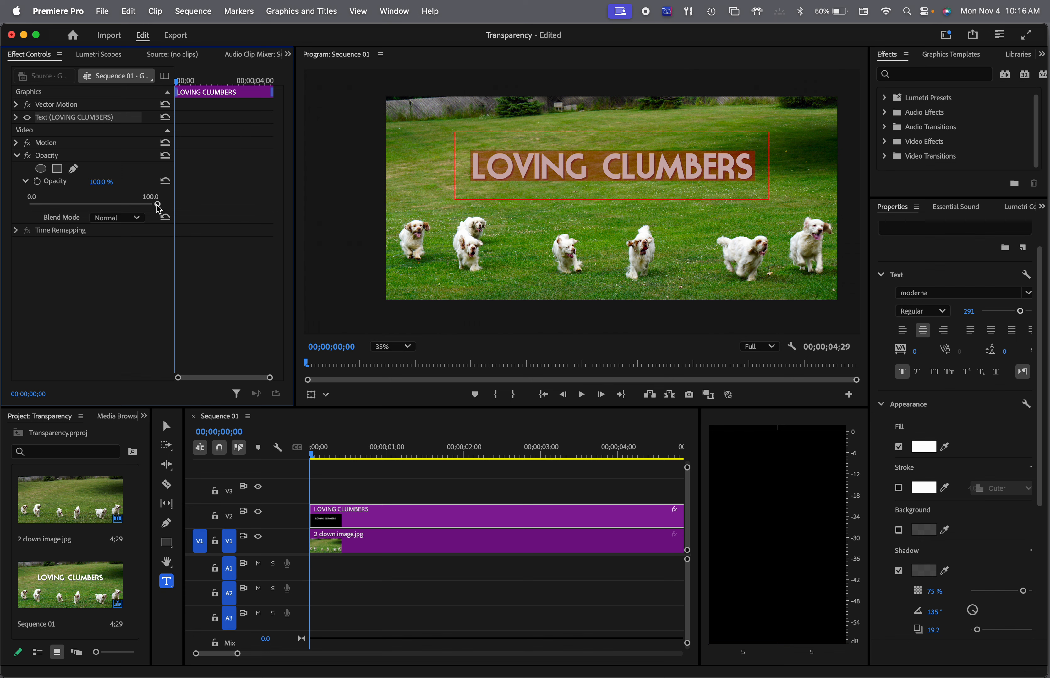
pyautogui.moveTo(159, 206); pyautogui.dragTo(28, 204)
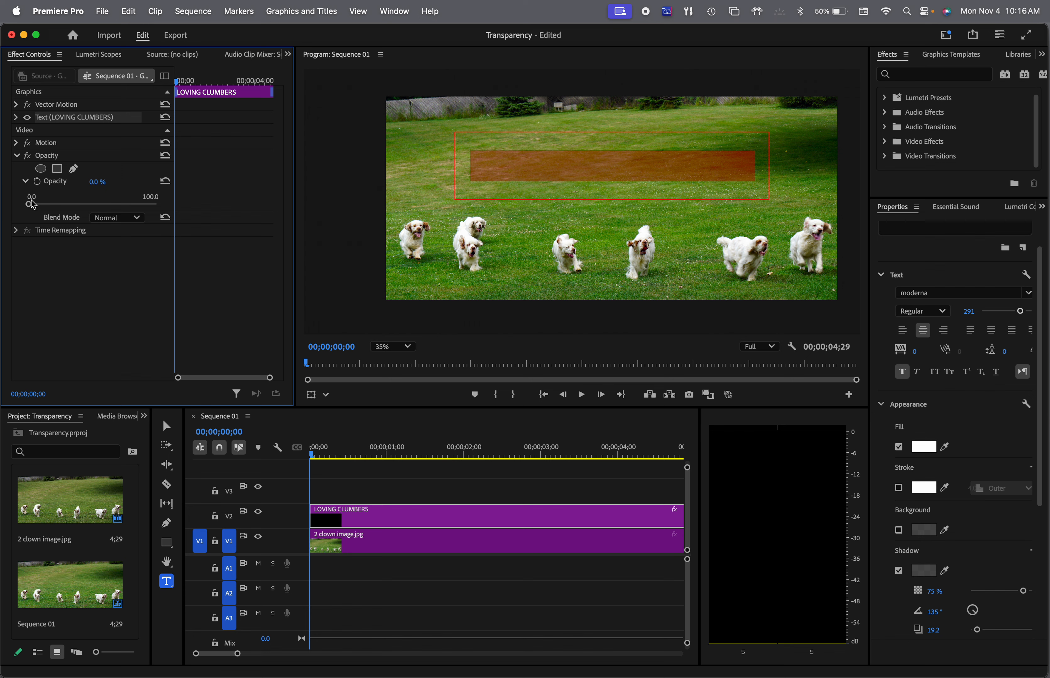
pyautogui.click(39, 183)
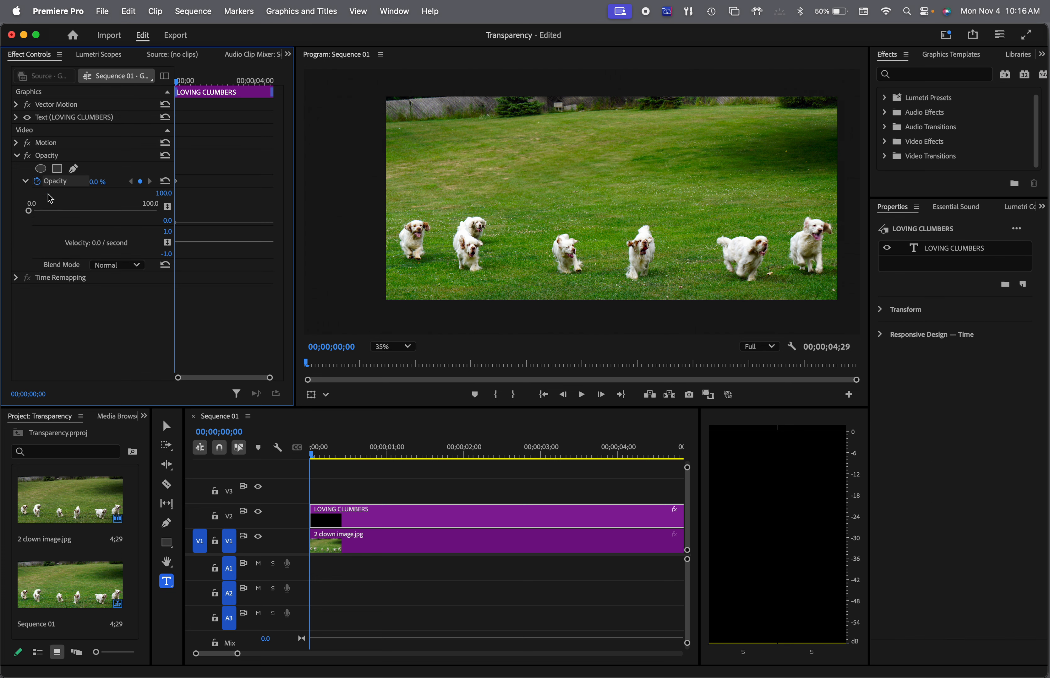
pyautogui.moveTo(32, 216)
pyautogui.mouseDown()
pyautogui.moveTo(44, 212)
pyautogui.moveTo(29, 212)
pyautogui.mouseUp()
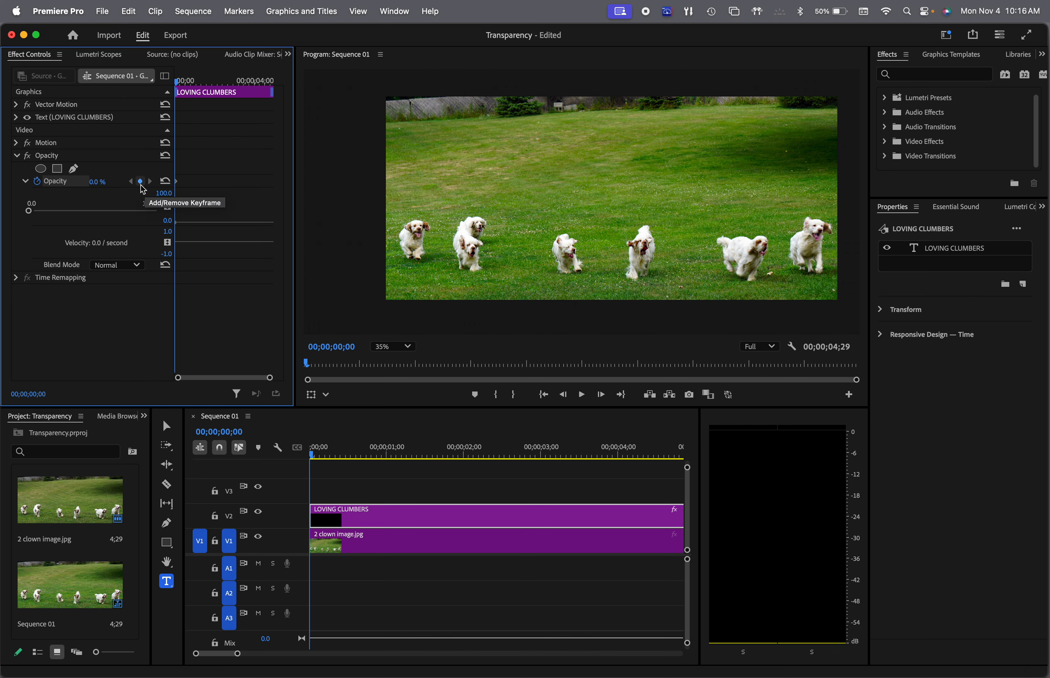
# Add an opacity keyframe of 100% for the title at 00;00;04;28, near the clip's end
pyautogui.moveTo(175, 84); pyautogui.dragTo(272, 94)
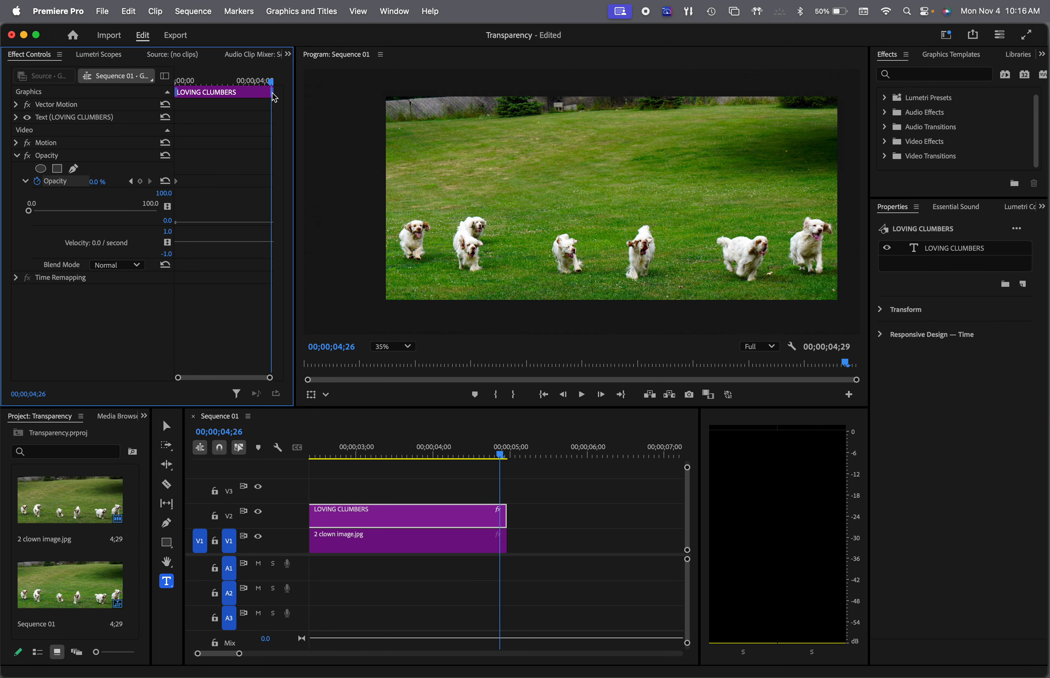
pyautogui.moveTo(272, 93); pyautogui.dragTo(274, 93)
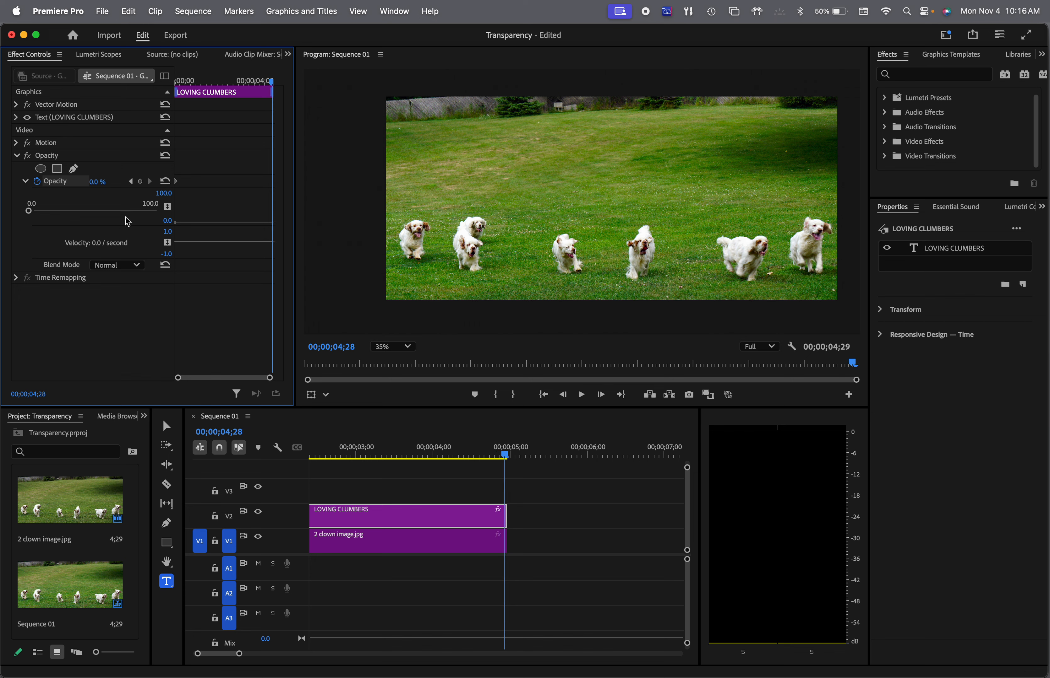
pyautogui.moveTo(28, 212); pyautogui.dragTo(171, 220)
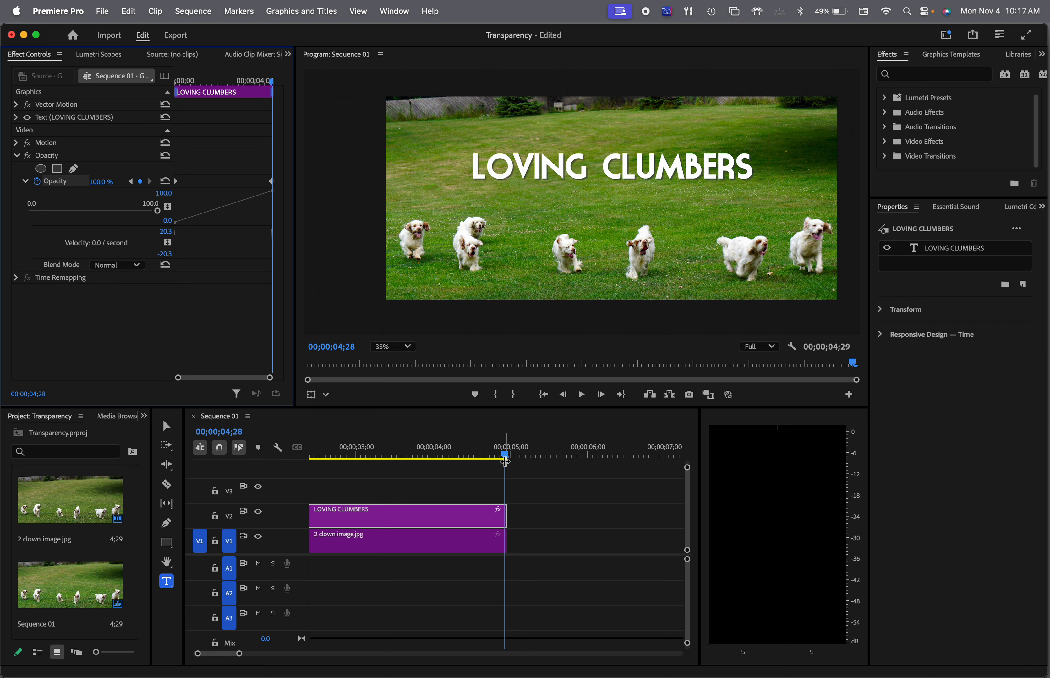
# Play the sequence from its beginning to preview the title's fade-in
pyautogui.moveTo(506, 454); pyautogui.dragTo(293, 446)
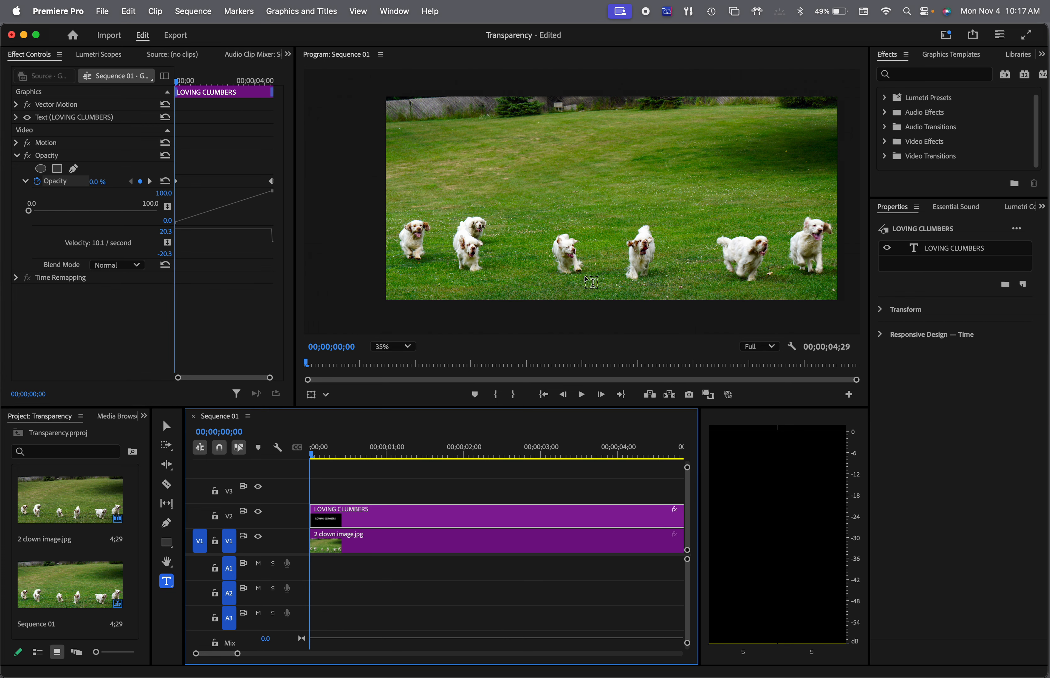
pyautogui.click(588, 397)
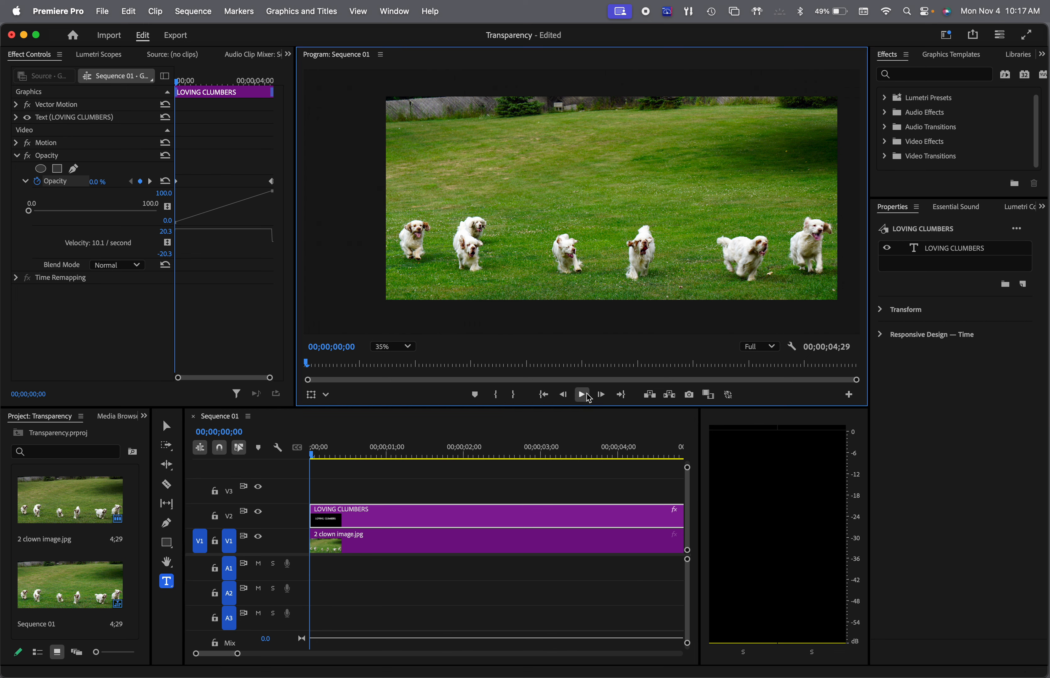